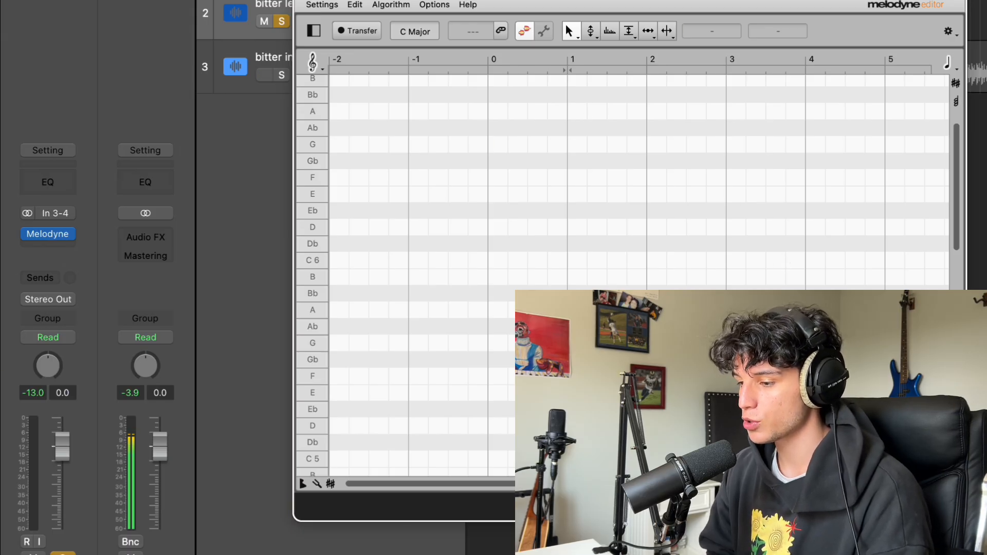
- Enable Melodyne's transfer and play the song to capture a section of the lead vocal for pitch editing
{"action": "left_click_drag", "start_coordinate": [633, 0], "coordinate": [684, 7]}
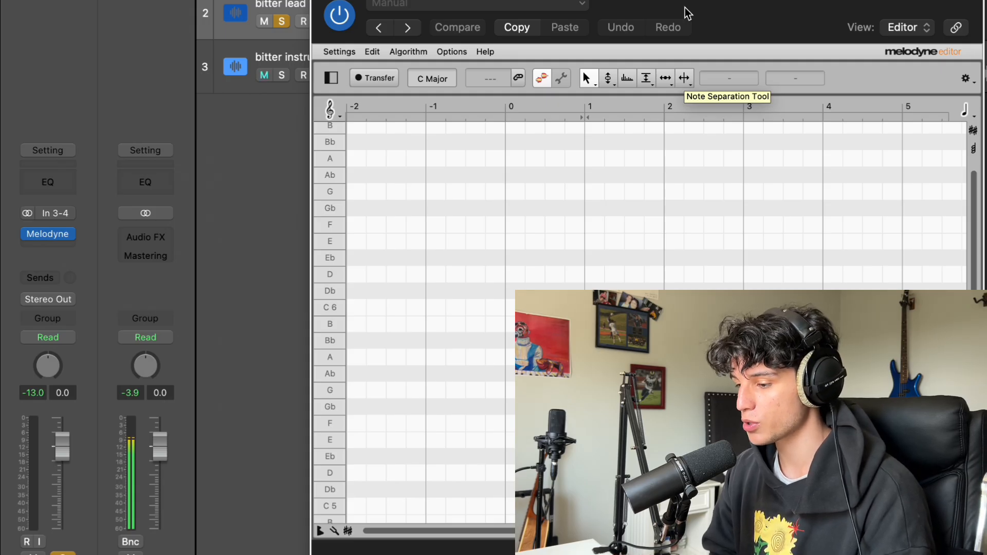
{"action": "left_click_drag", "start_coordinate": [688, 12], "coordinate": [684, 0]}
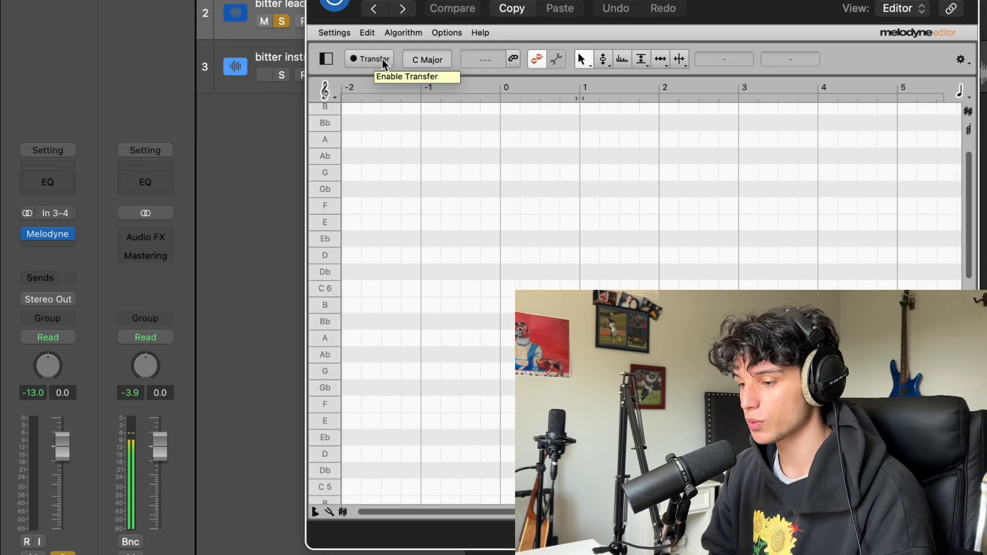
{"action": "left_click", "coordinate": [369, 58]}
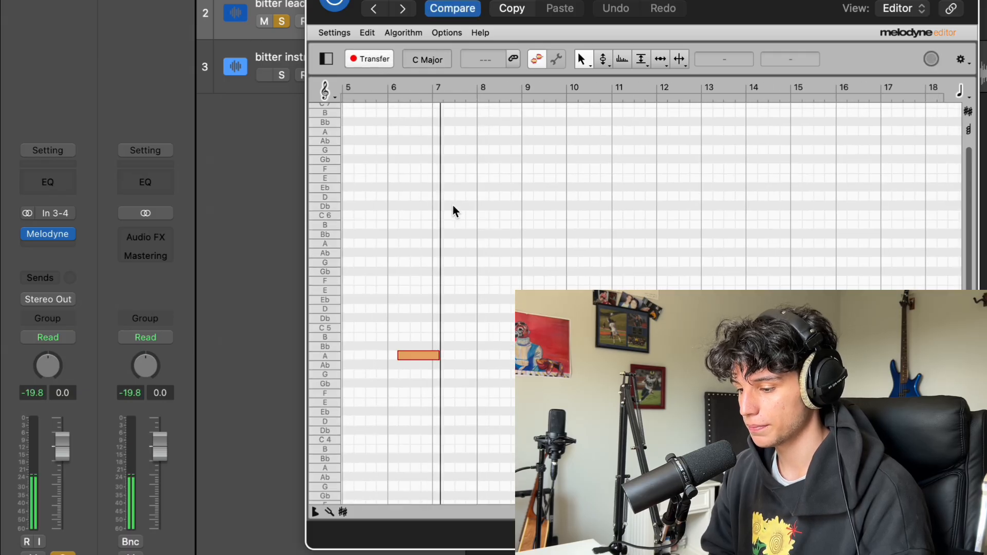
{"action": "left_click_drag", "start_coordinate": [712, 12], "coordinate": [712, 0]}
{"action": "key", "text": "space"}
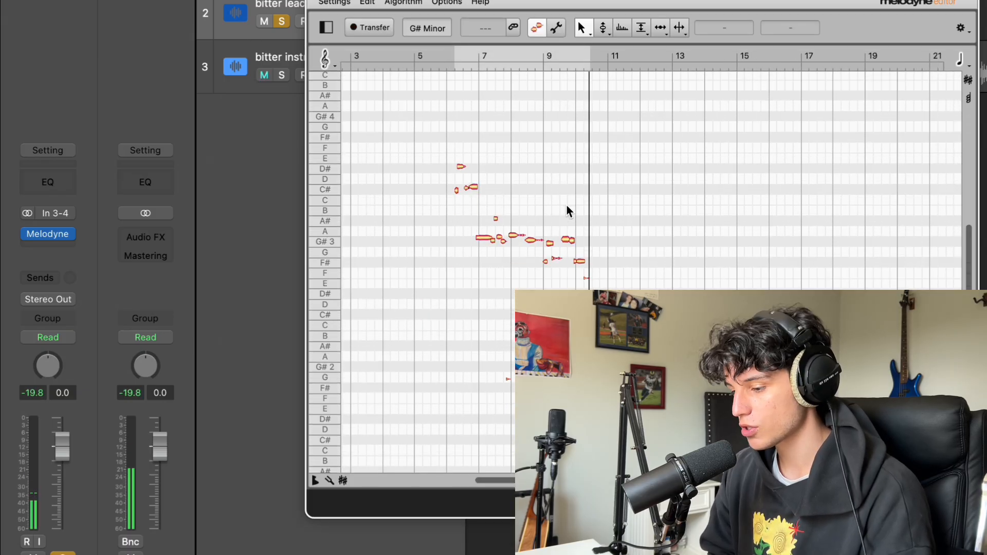
- Select all transferred vocal notes in Melodyne and snap them to the nearest pitch
{"action": "left_click_drag", "start_coordinate": [486, 131], "coordinate": [501, 178]}
{"action": "scroll", "coordinate": [580, 243], "scroll_direction": "left", "scroll_amount": 5}
{"action": "key", "text": "super+a"}
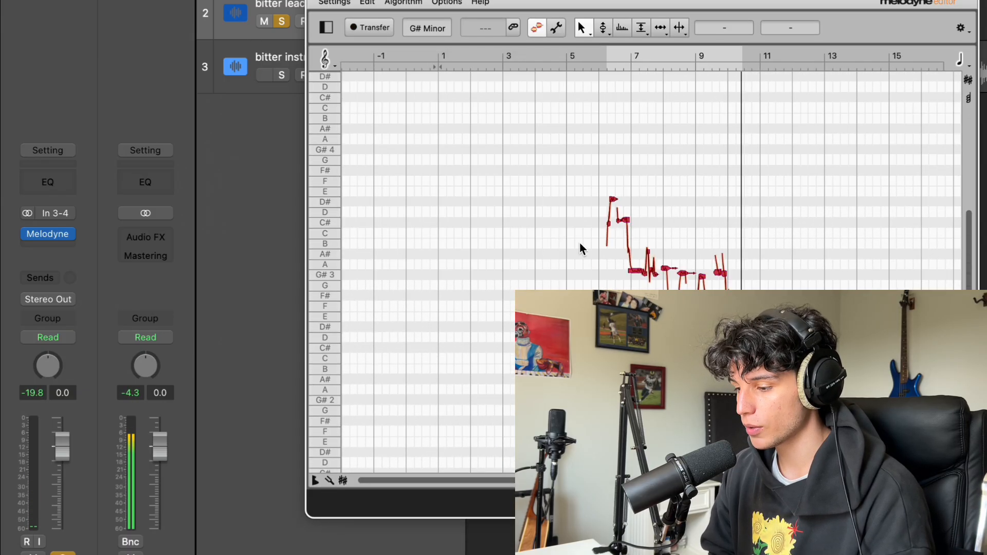
{"action": "scroll", "coordinate": [586, 253], "scroll_direction": "up", "scroll_amount": 6}
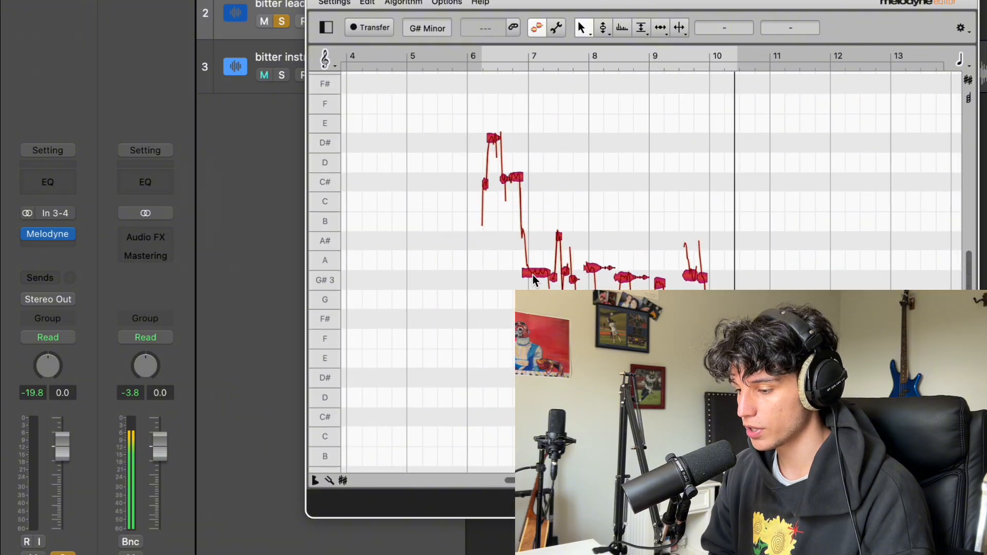
{"action": "double_click", "coordinate": [533, 280]}
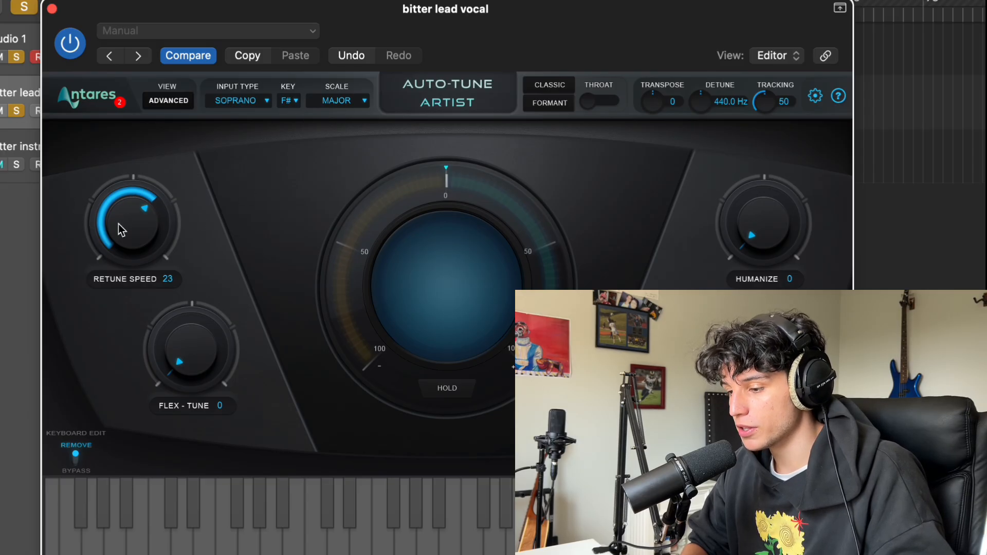
- Try different Auto-Tune Retune Speed settings on the lead vocal, going from the slow 400 to a faster correction
{"action": "left_click_drag", "start_coordinate": [120, 242], "coordinate": [141, 51]}
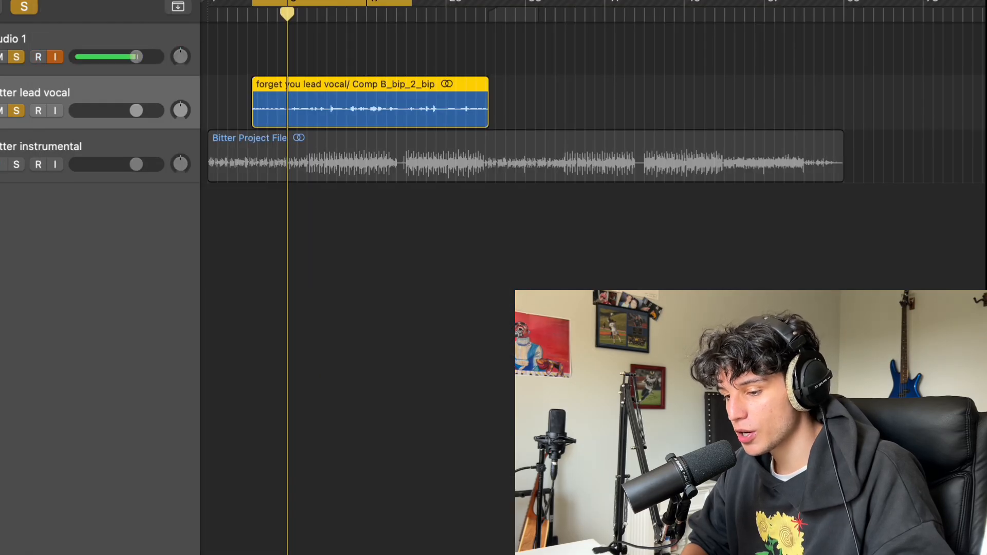
{"action": "left_click", "coordinate": [1, 302]}
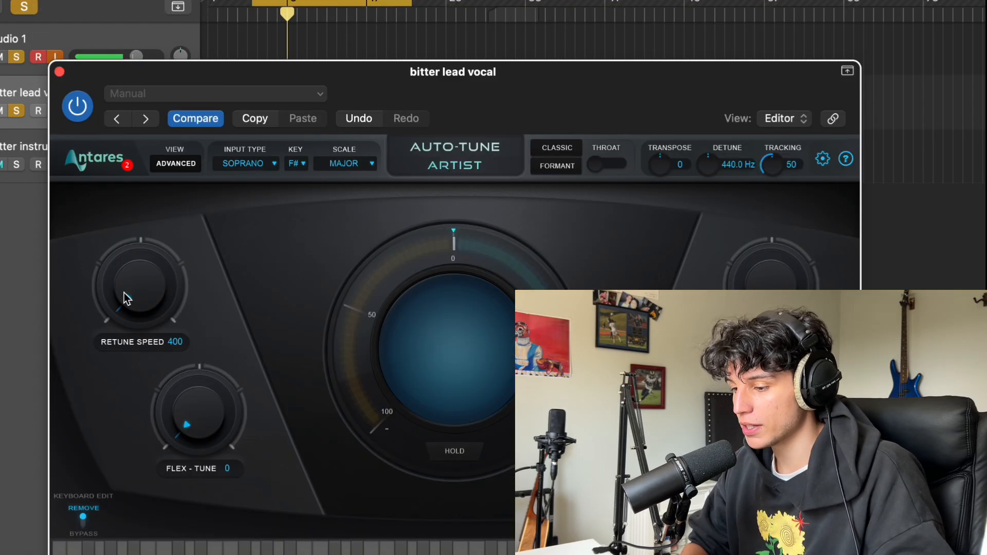
{"action": "left_click_drag", "start_coordinate": [125, 292], "coordinate": [141, 209]}
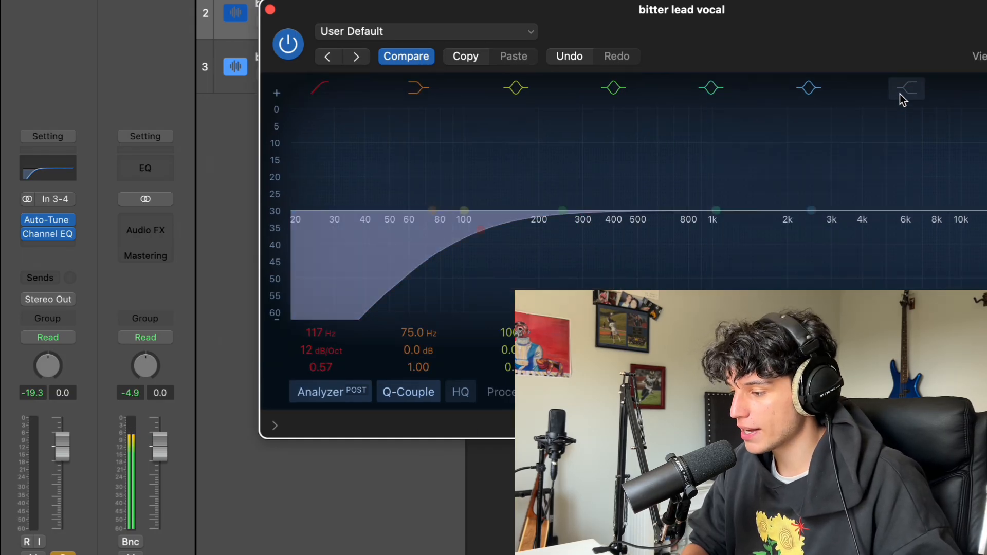
- Enable and adjust the high shelf band in the lead vocal's Channel EQ, checking it against playback
{"action": "left_click", "coordinate": [902, 99]}
{"action": "left_click_drag", "start_coordinate": [743, 238], "coordinate": [725, 192]}
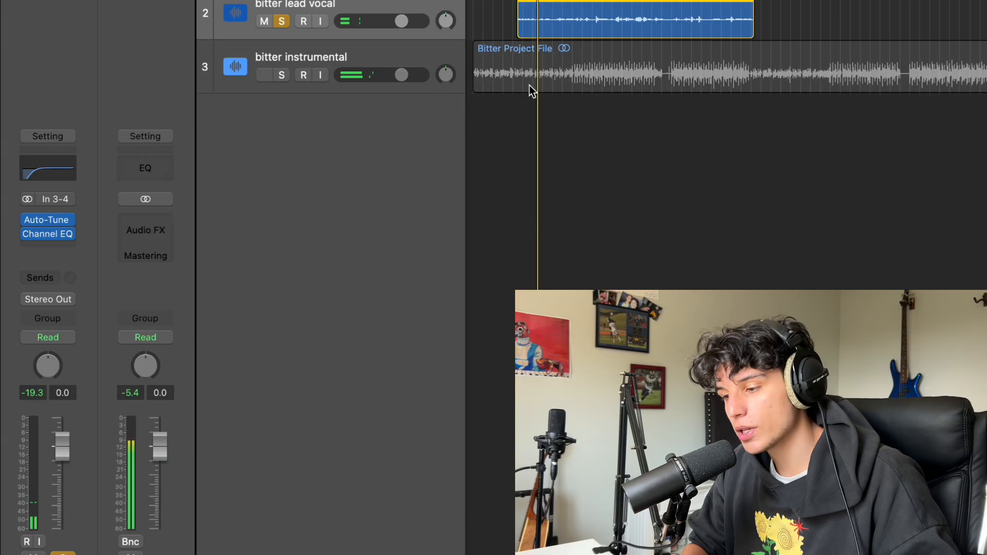
{"action": "key", "text": "space"}
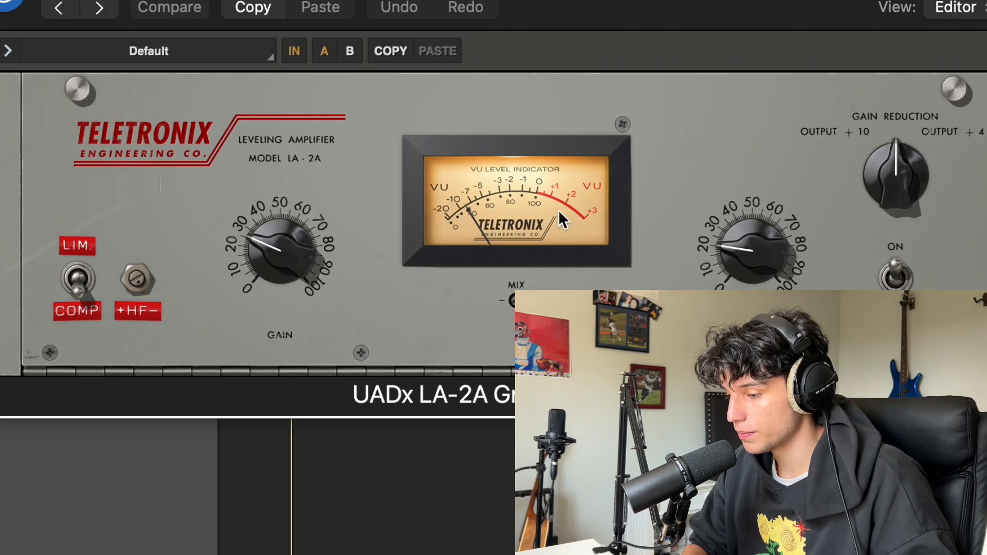
- Raise the Peak Reduction on the lead vocal's LA-2A compressor to just under 50
{"action": "left_click_drag", "start_coordinate": [772, 255], "coordinate": [743, 225]}
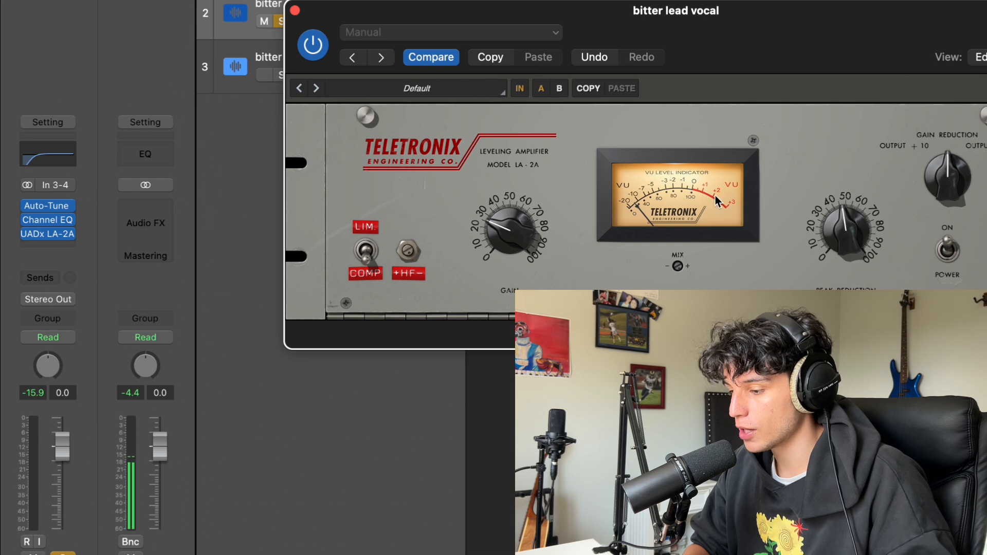
{"action": "left_click_drag", "start_coordinate": [713, 26], "coordinate": [652, 0]}
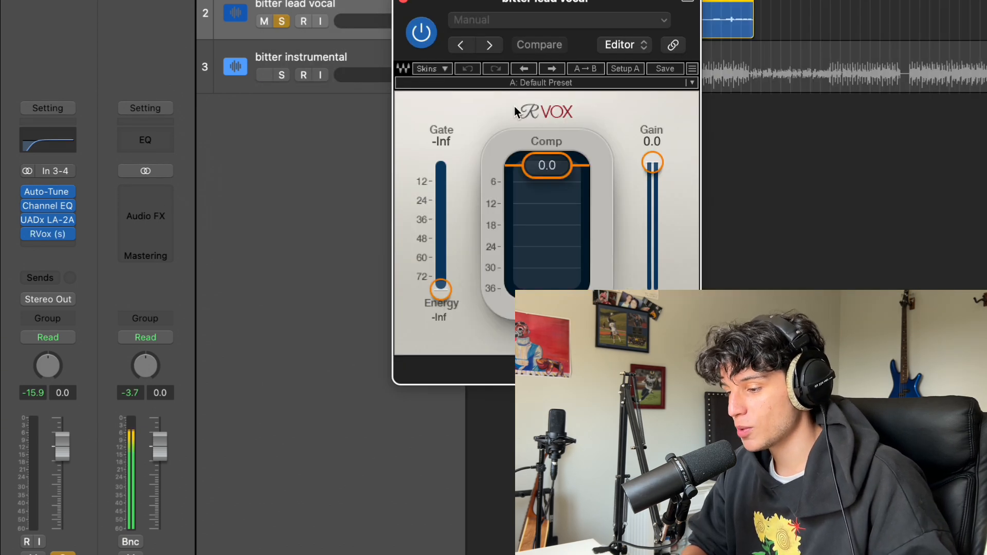
- Set the RVox Comp on the lead vocal to -10.7 and compare the sound with the plug-in bypassed
{"action": "left_click_drag", "start_coordinate": [586, 4], "coordinate": [589, 0]}
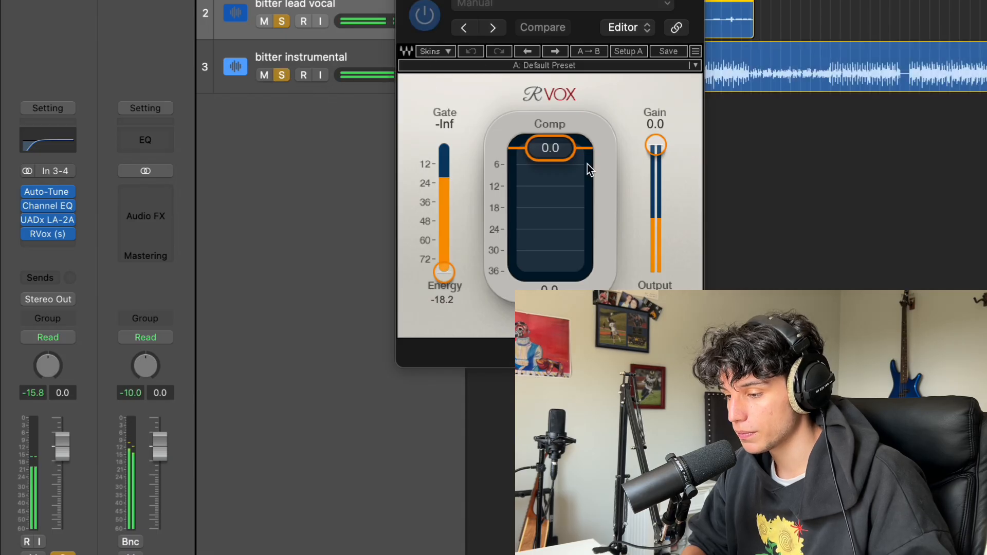
{"action": "left_click_drag", "start_coordinate": [559, 151], "coordinate": [555, 181]}
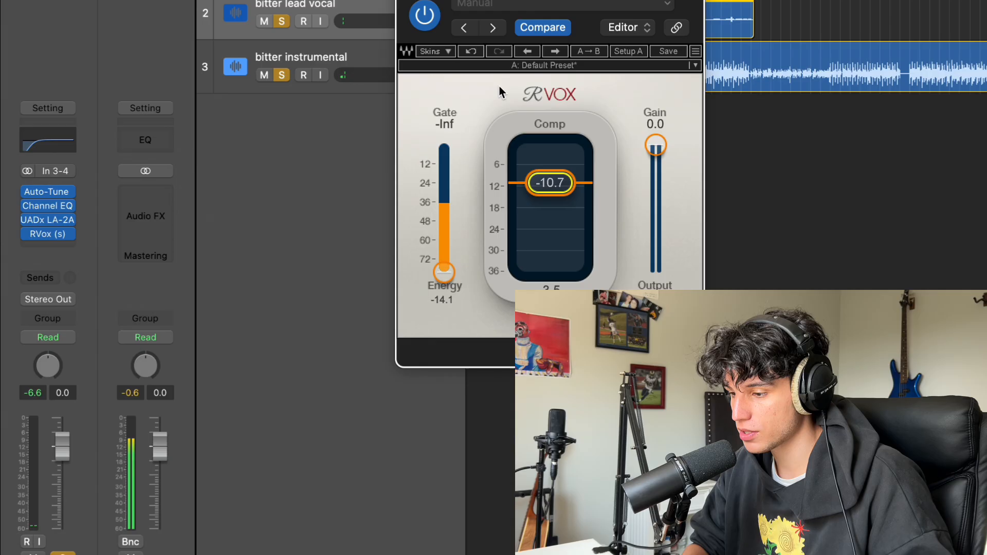
{"action": "left_click", "coordinate": [423, 17]}
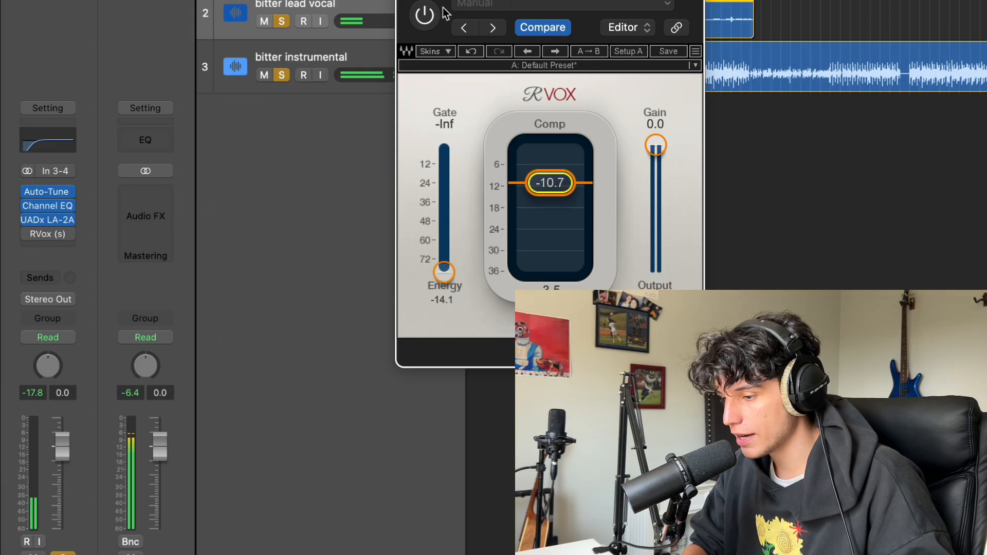
{"action": "left_click", "coordinate": [427, 16]}
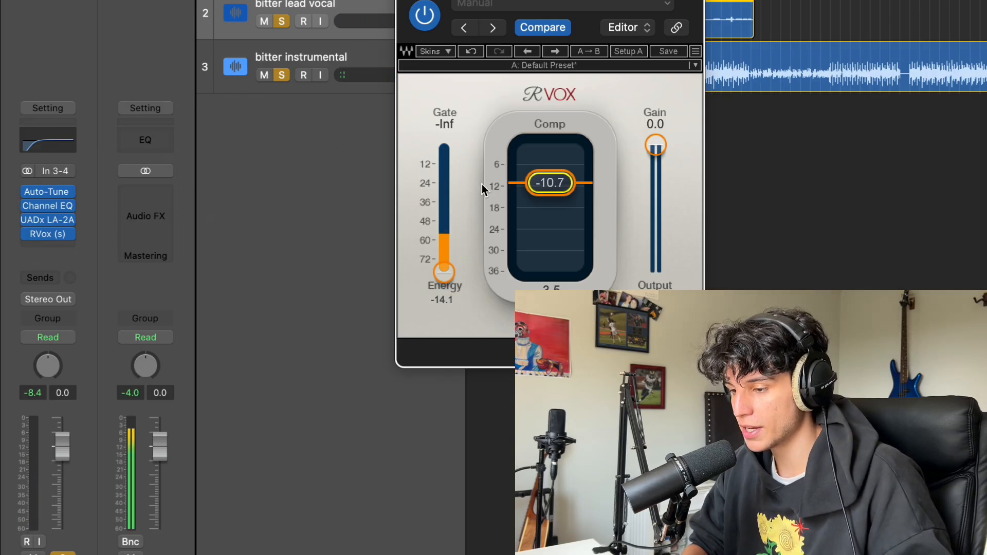
{"action": "key", "text": "super+w"}
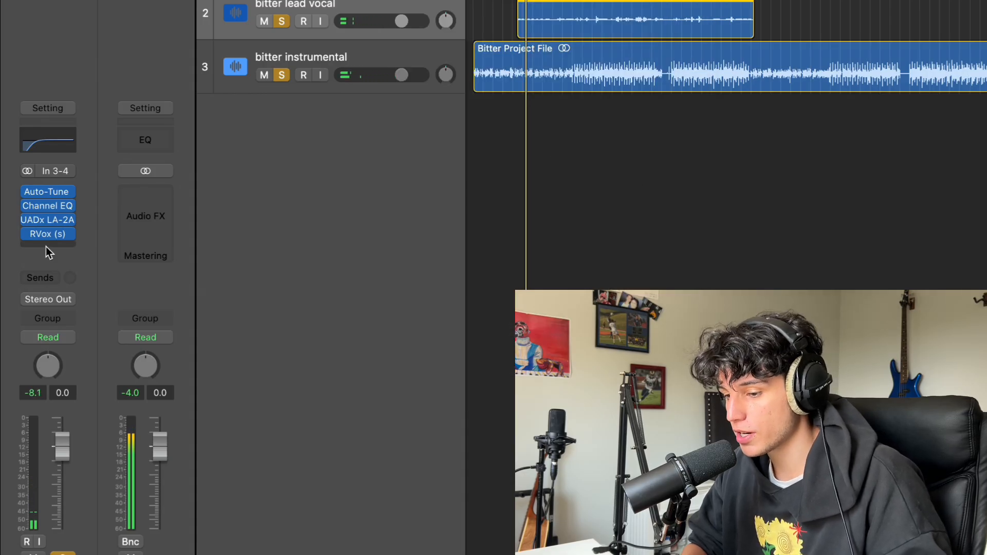
- Insert a stereo Compressor after RVox on the lead vocal channel
{"action": "left_click", "coordinate": [58, 245]}
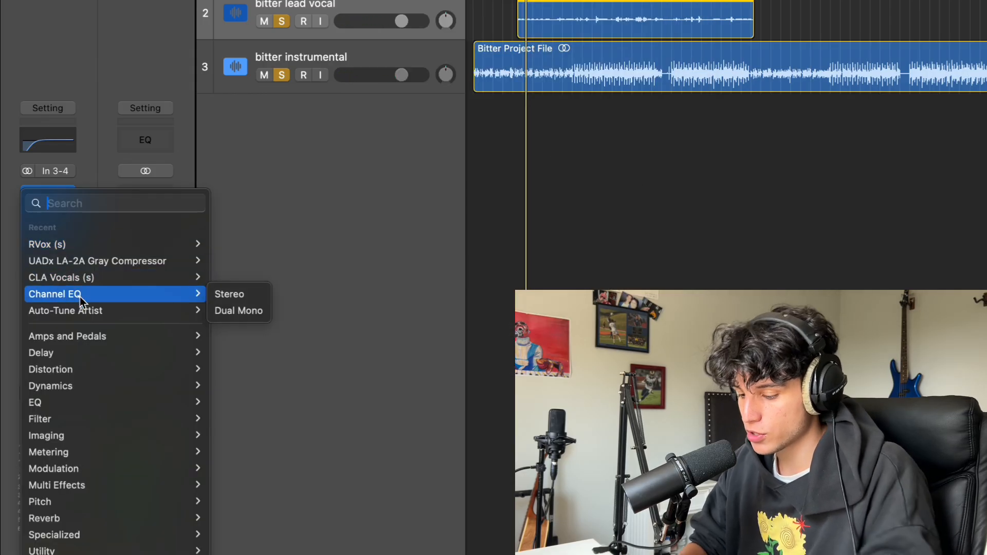
{"action": "type", "text": "com"}
{"action": "mouse_move", "coordinate": [169, 279]}
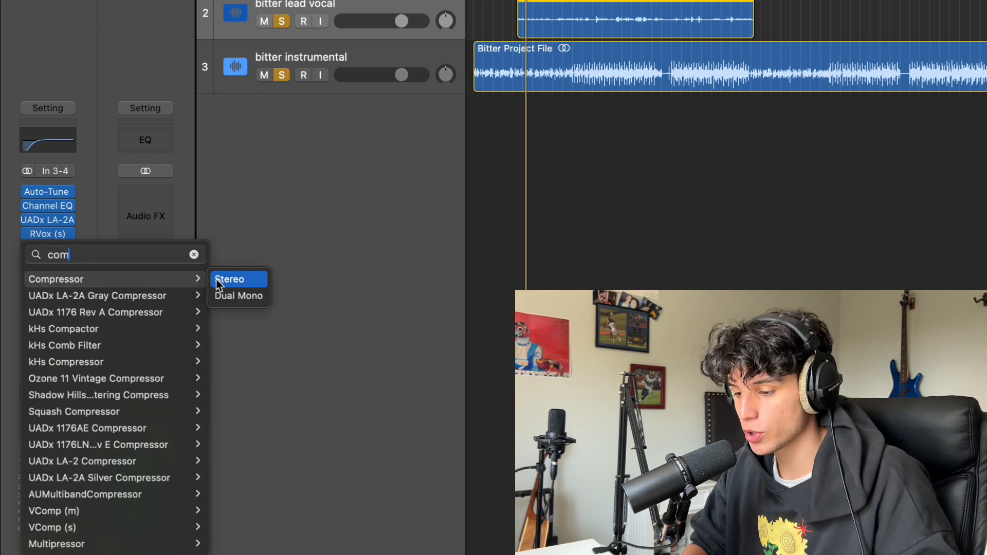
{"action": "left_click", "coordinate": [248, 279]}
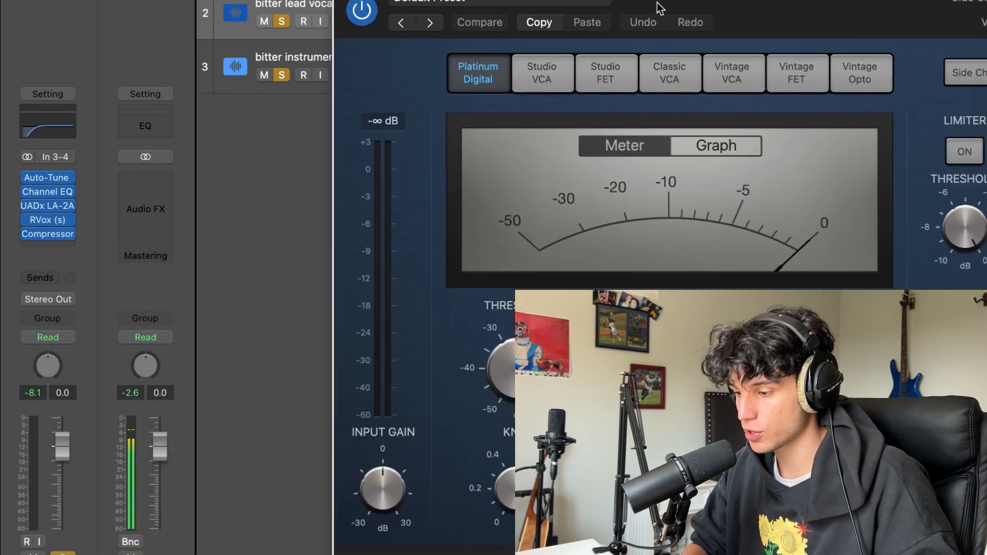
{"action": "left_click_drag", "start_coordinate": [660, 9], "coordinate": [586, 0]}
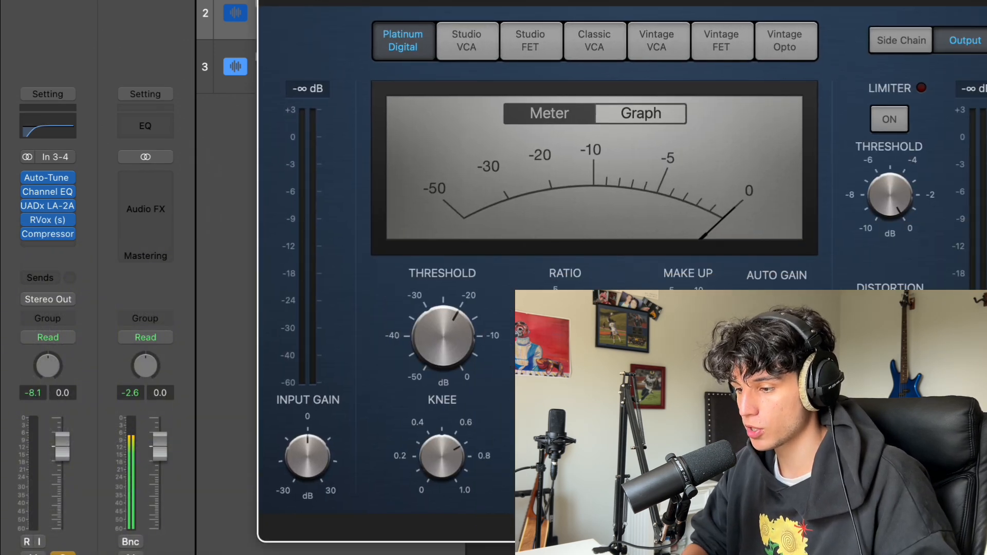
- Step through the Compressor's circuit types from Studio VCA to Vintage Opto, then choose Vintage FET
{"action": "left_click", "coordinate": [459, 49]}
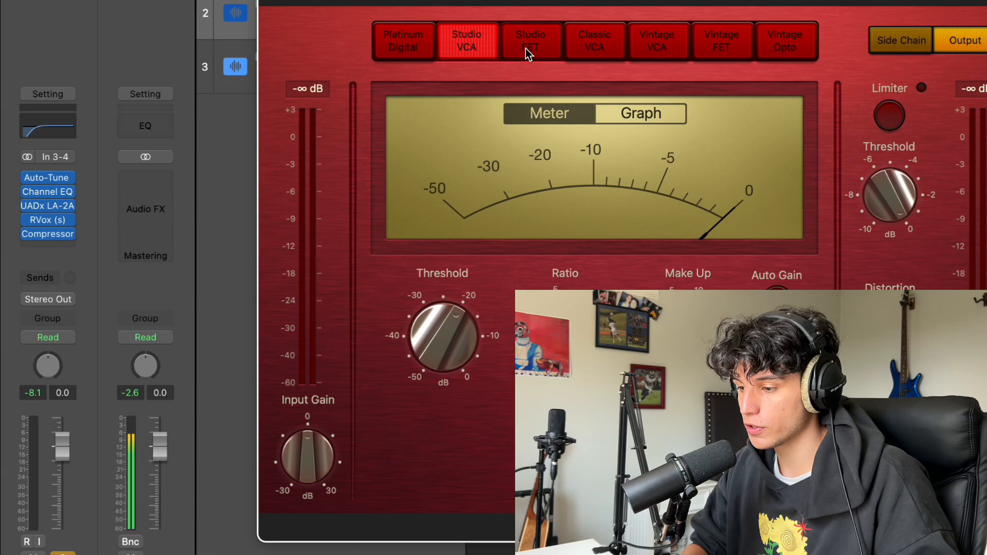
{"action": "left_click", "coordinate": [527, 47]}
{"action": "left_click", "coordinate": [594, 44]}
{"action": "left_click", "coordinate": [658, 41]}
{"action": "left_click", "coordinate": [724, 41]}
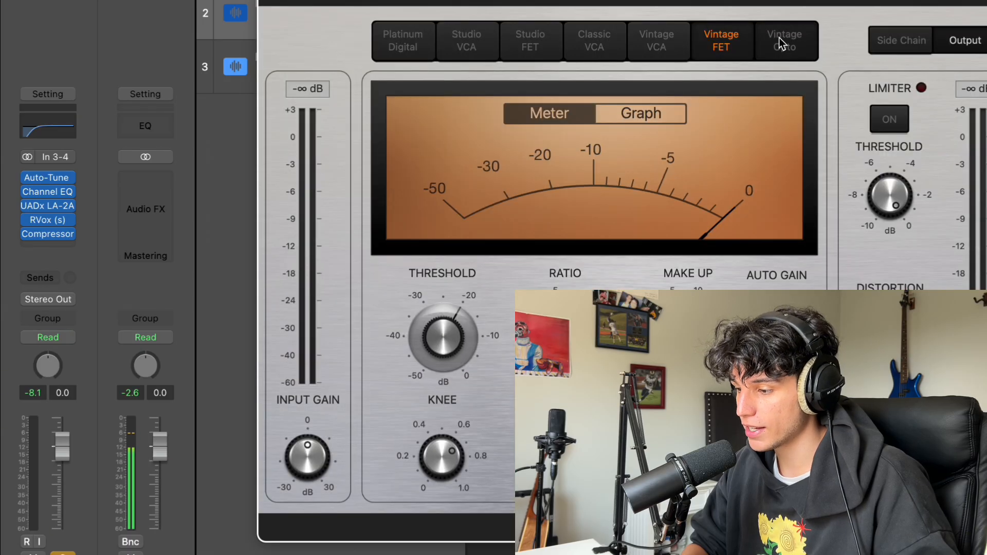
{"action": "left_click", "coordinate": [785, 41]}
{"action": "mouse_move", "coordinate": [48, 221]}
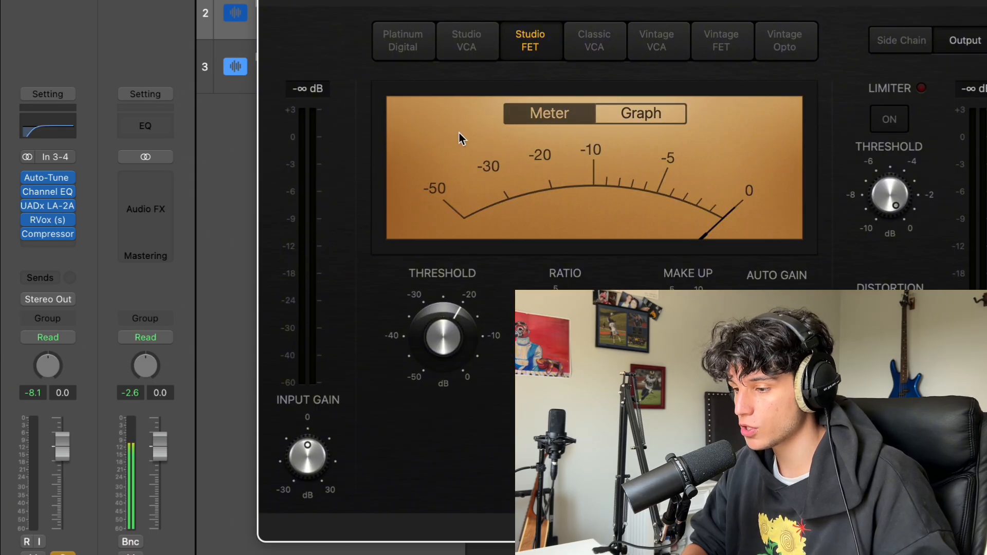
{"action": "left_click", "coordinate": [726, 45]}
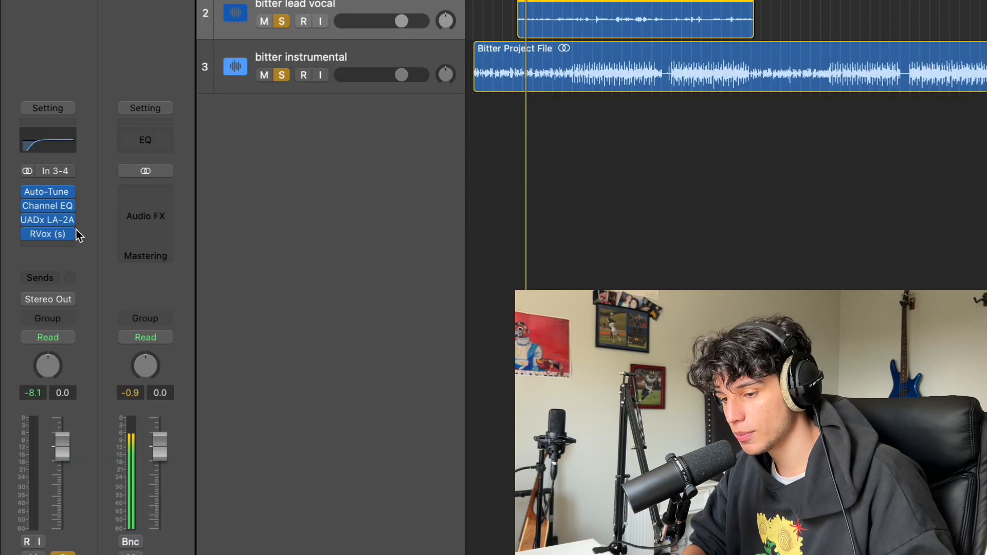
- Insert a second stereo Channel EQ after RVox on the lead vocal channel
{"action": "left_click", "coordinate": [59, 243]}
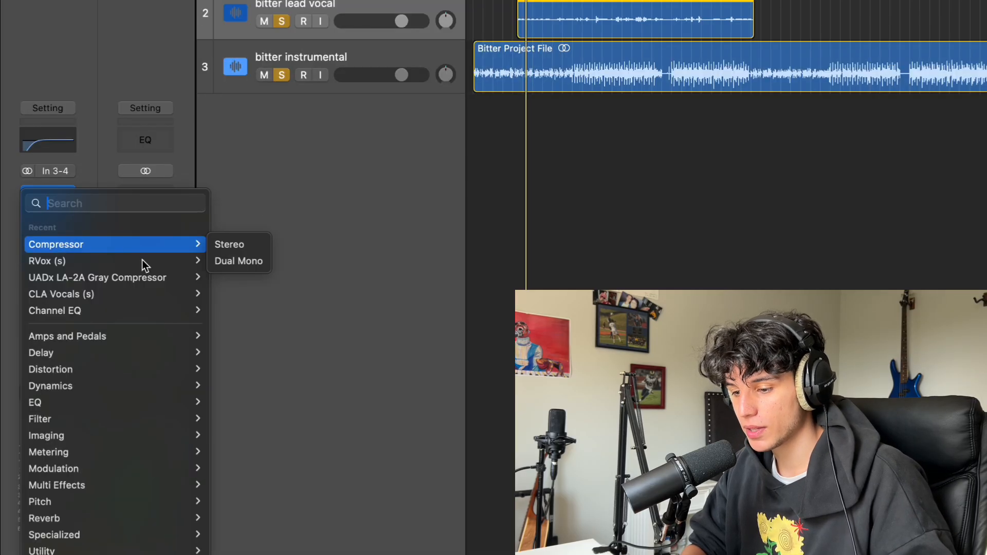
{"action": "mouse_move", "coordinate": [112, 311]}
{"action": "left_click", "coordinate": [238, 310]}
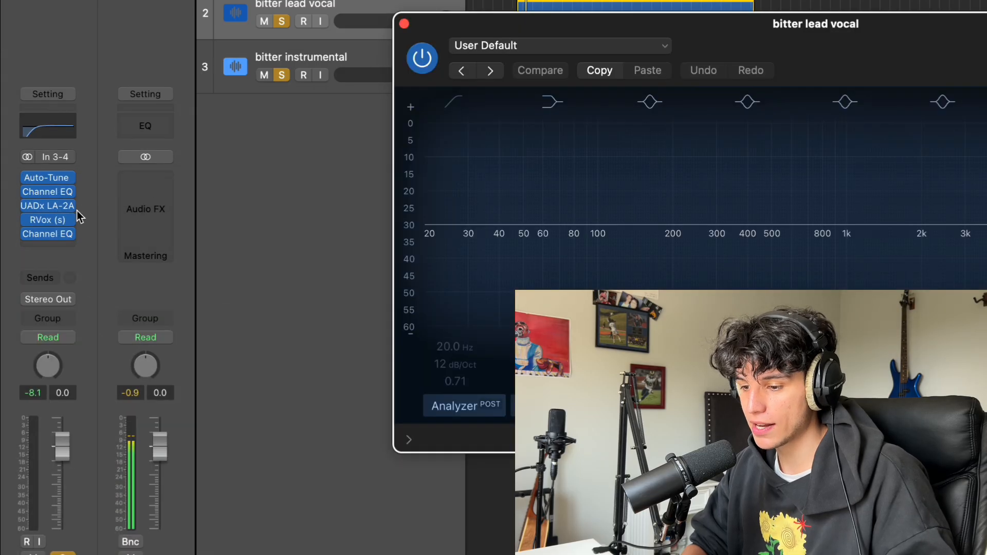
{"action": "left_click_drag", "start_coordinate": [542, 42], "coordinate": [419, 3]}
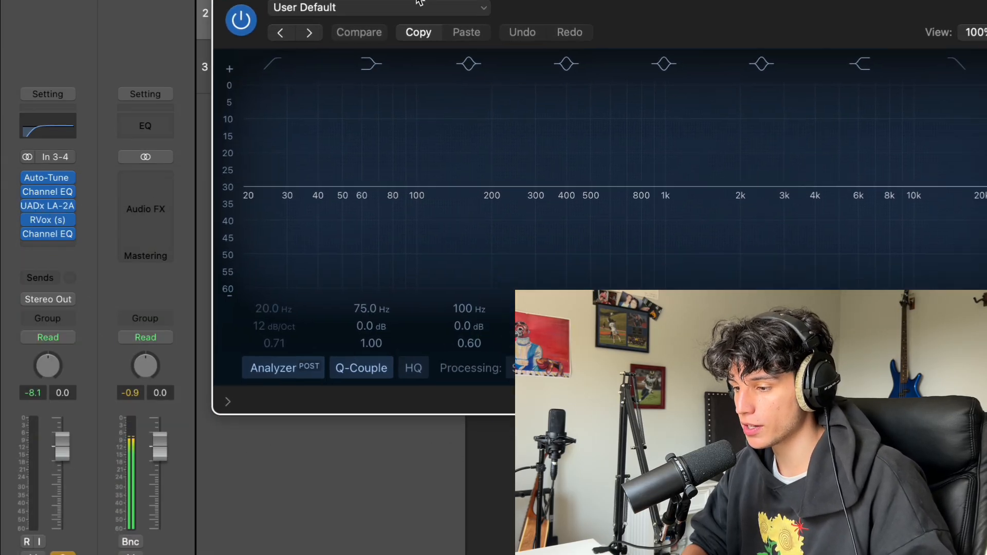
- Enable the low cut in the second Channel EQ, set it to 119 Hz, and switch the bypassed EQ back on
{"action": "left_click", "coordinate": [274, 67]}
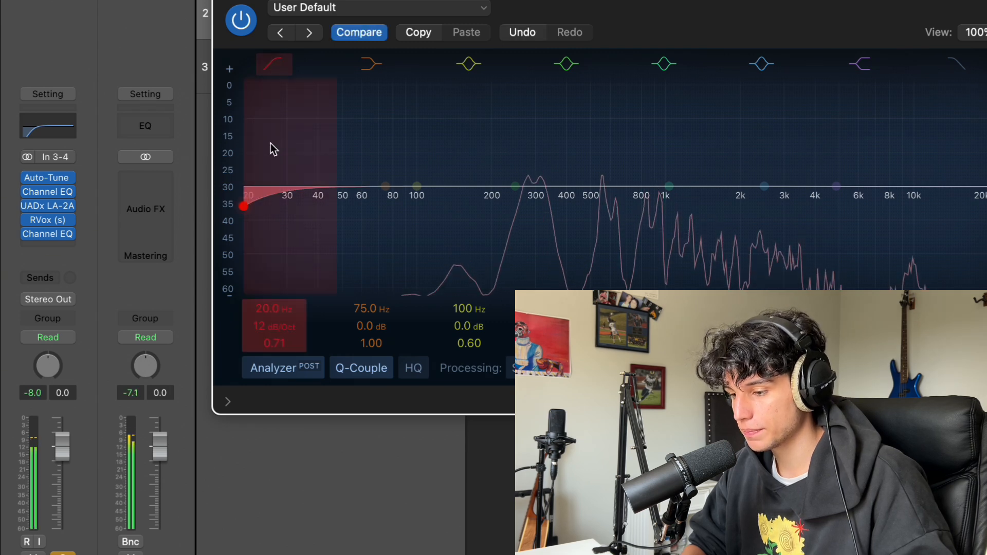
{"action": "mouse_move", "coordinate": [271, 148]}
{"action": "left_mouse_down"}
{"action": "mouse_move", "coordinate": [502, 125]}
{"action": "mouse_move", "coordinate": [462, 145]}
{"action": "left_mouse_up"}
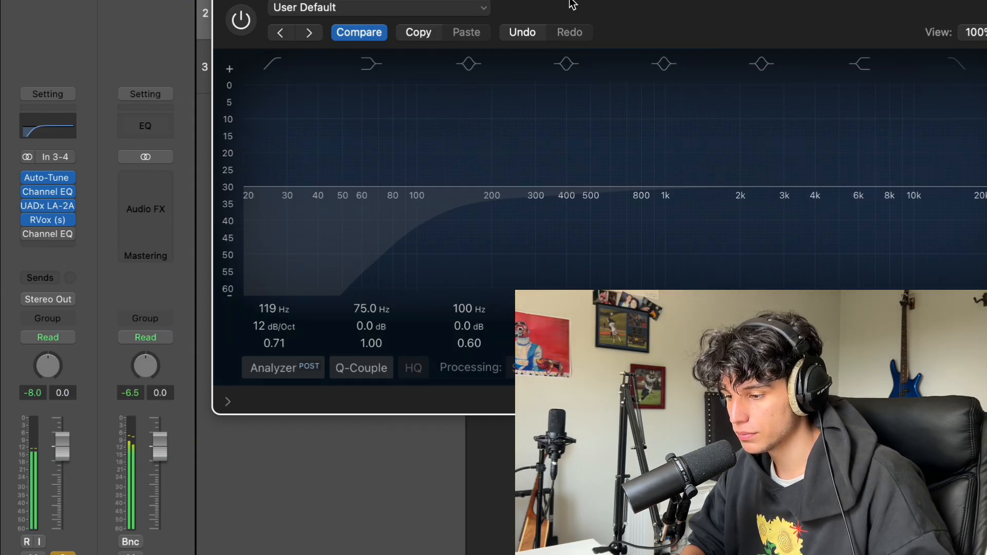
{"action": "left_click", "coordinate": [240, 19]}
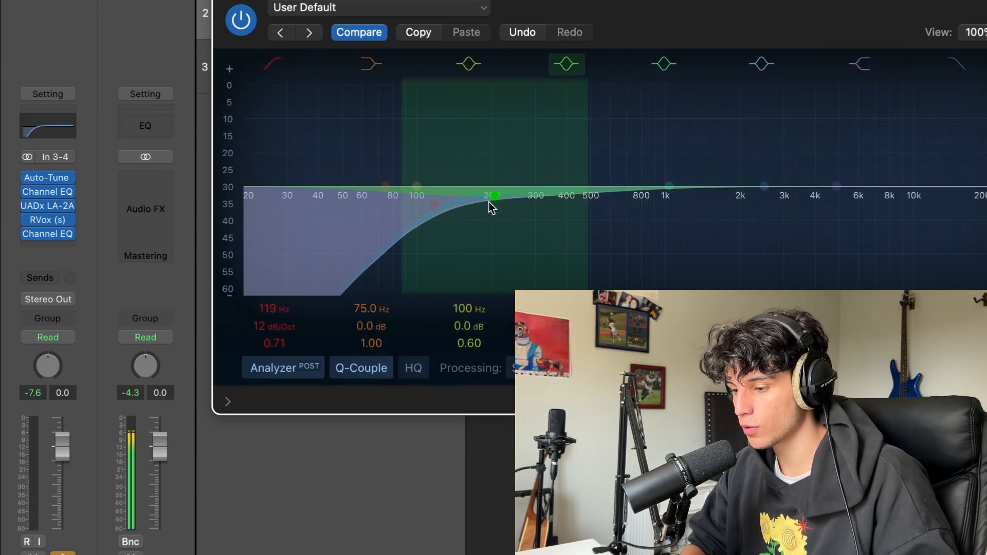
- Try raising the low cut of the second Channel EQ to 418 Hz, then undo the recent EQ changes
{"action": "left_click_drag", "start_coordinate": [441, 210], "coordinate": [578, 222]}
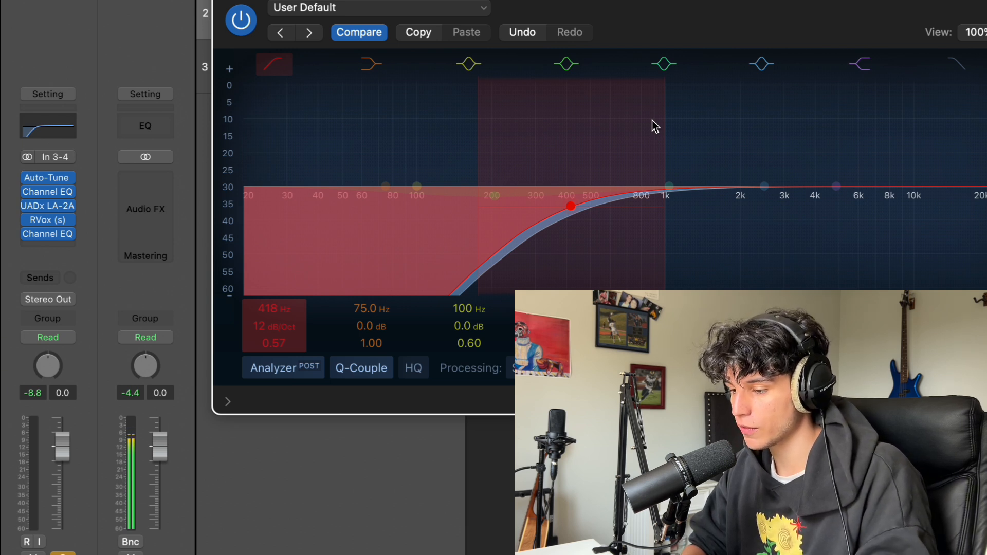
{"action": "key", "text": "super+z"}
{"action": "key", "text": "super+z"}
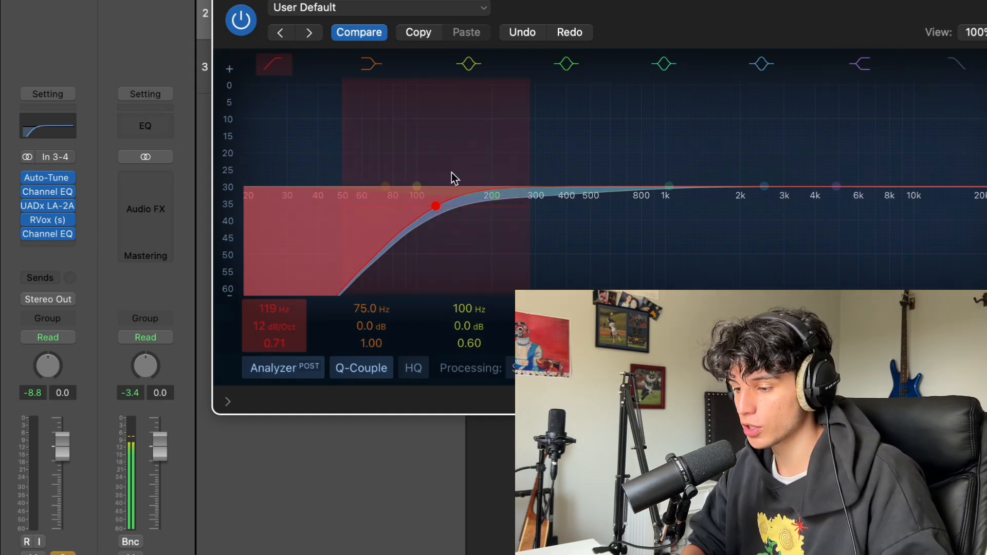
- Close the second Channel EQ, open Fresh Air on the lead vocal channel and set High Air to 16
{"action": "left_click", "coordinate": [572, 198]}
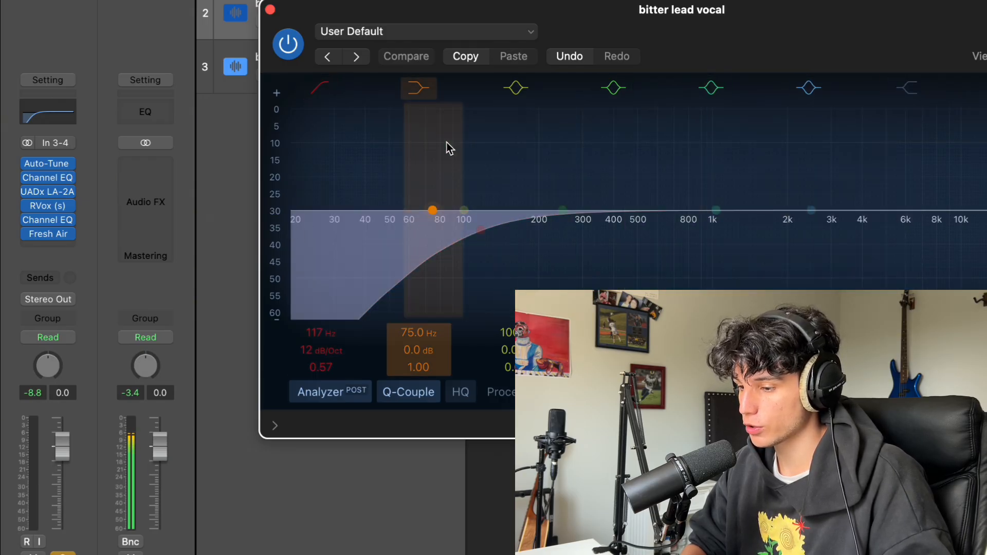
{"action": "left_click", "coordinate": [270, 9]}
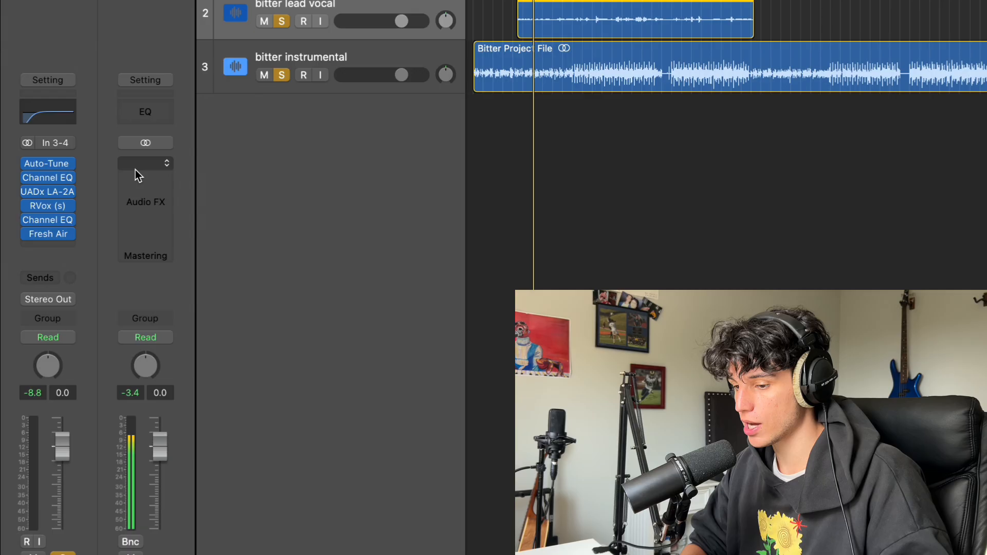
{"action": "left_click", "coordinate": [49, 235]}
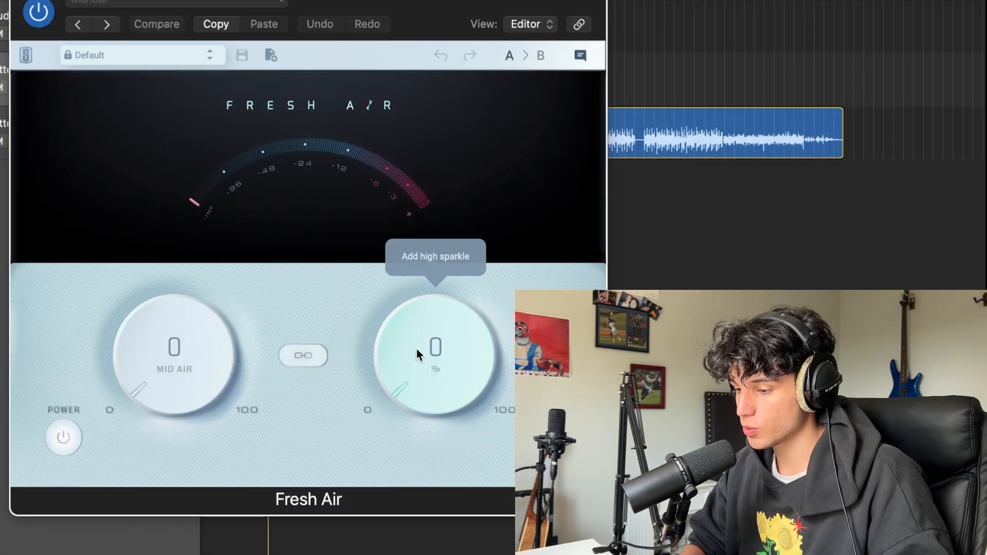
{"action": "left_click_drag", "start_coordinate": [416, 349], "coordinate": [432, 428]}
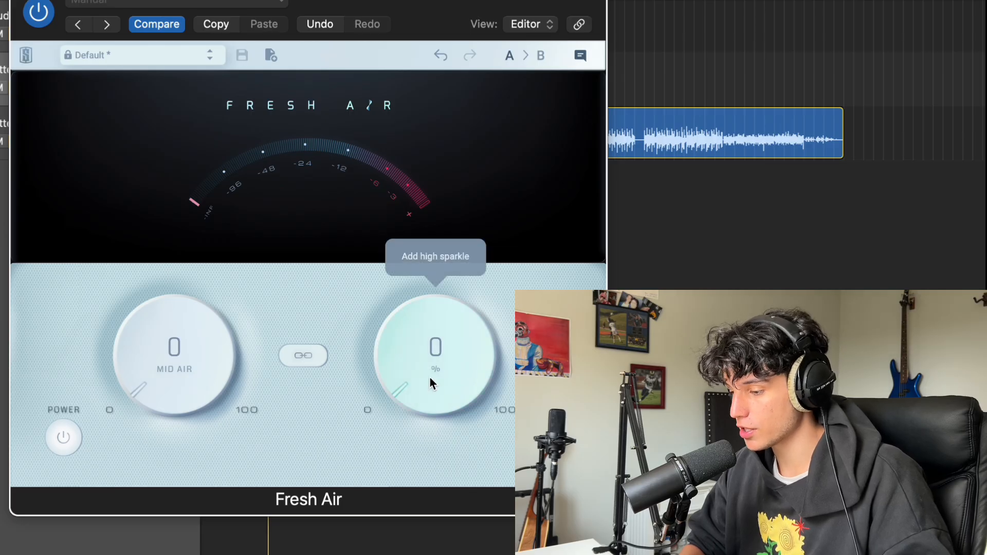
{"action": "left_click_drag", "start_coordinate": [429, 377], "coordinate": [442, 340]}
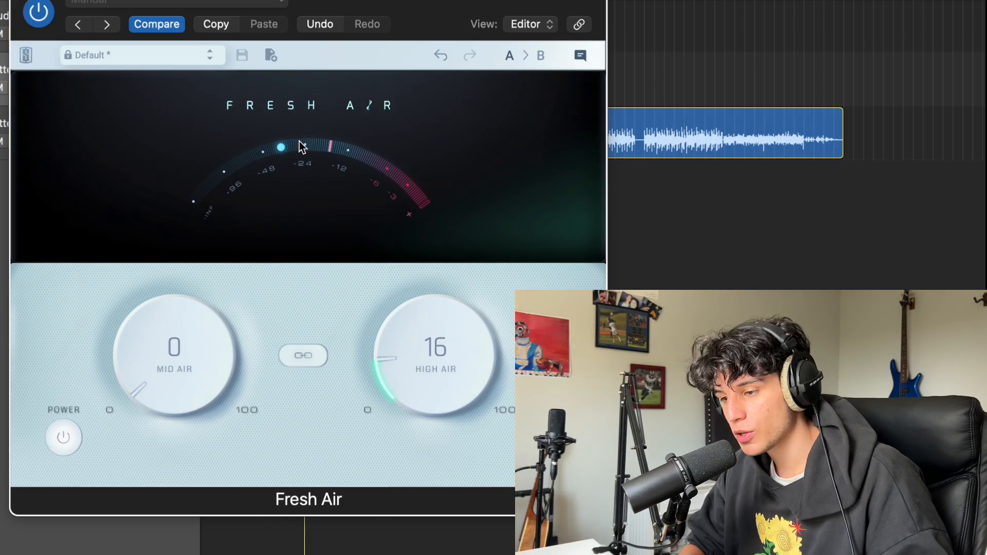
- Bypass Fresh Air to compare the vocal without it, switch it back on and close the plug-in
{"action": "left_click", "coordinate": [46, 14]}
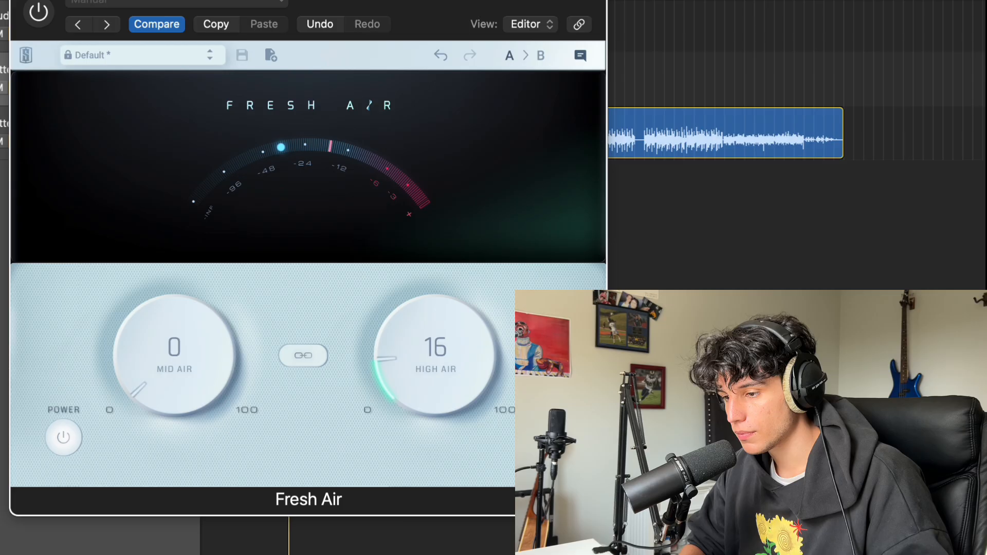
{"action": "left_click", "coordinate": [45, 14]}
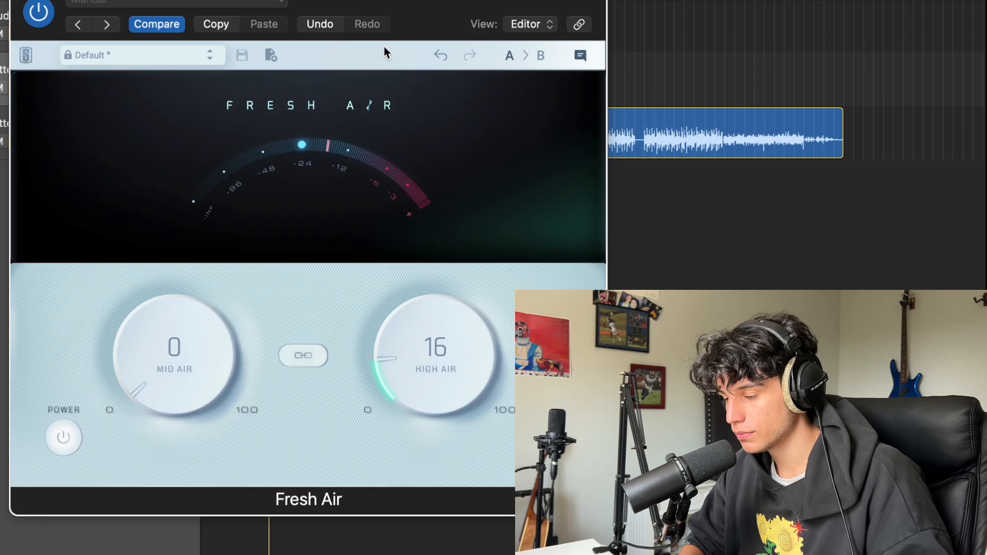
{"action": "key", "text": "super+w"}
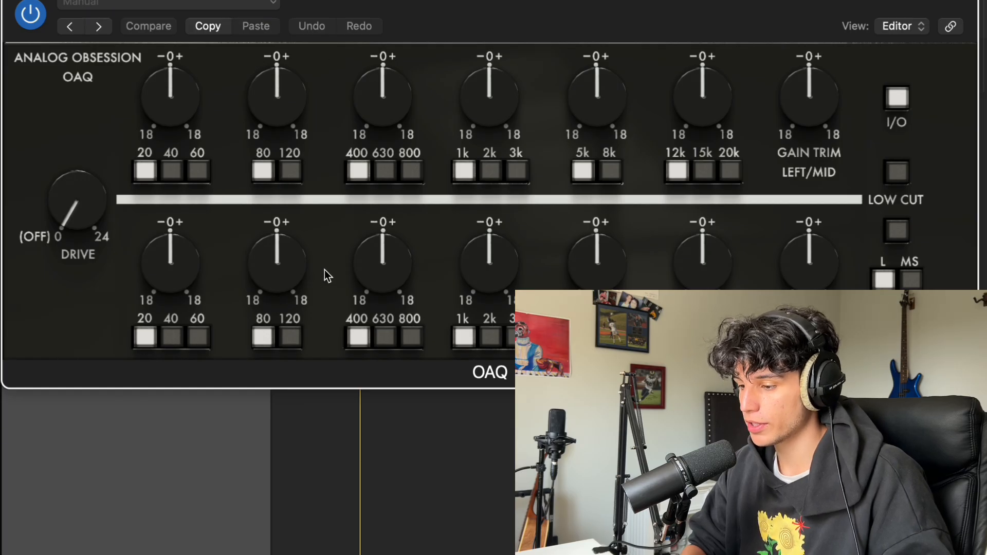
- Try OAQ's left/mid band frequencies at 60, 120, 8k and 5k, and adjust the gain of the 5k band
{"action": "left_click", "coordinate": [171, 171]}
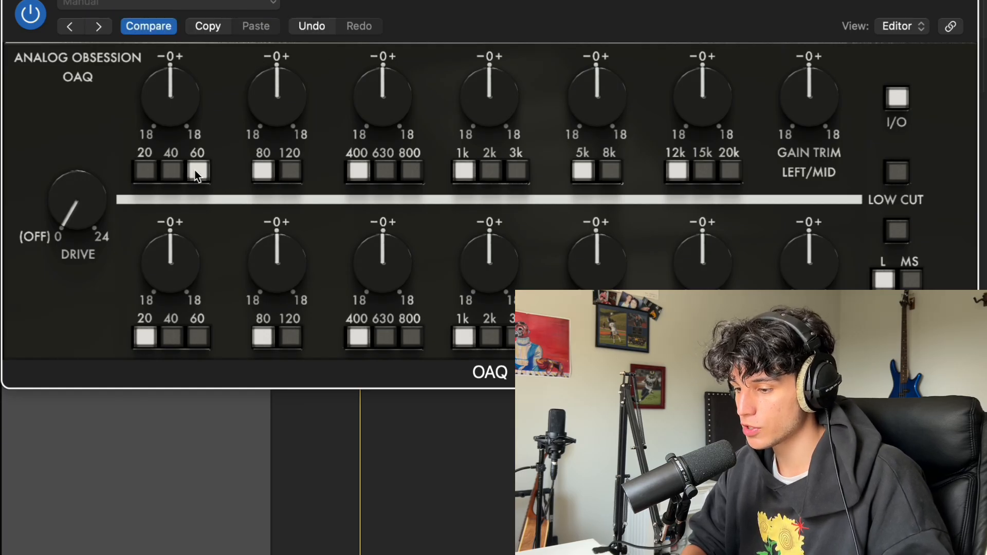
{"action": "left_click", "coordinate": [198, 172]}
{"action": "left_click", "coordinate": [292, 172]}
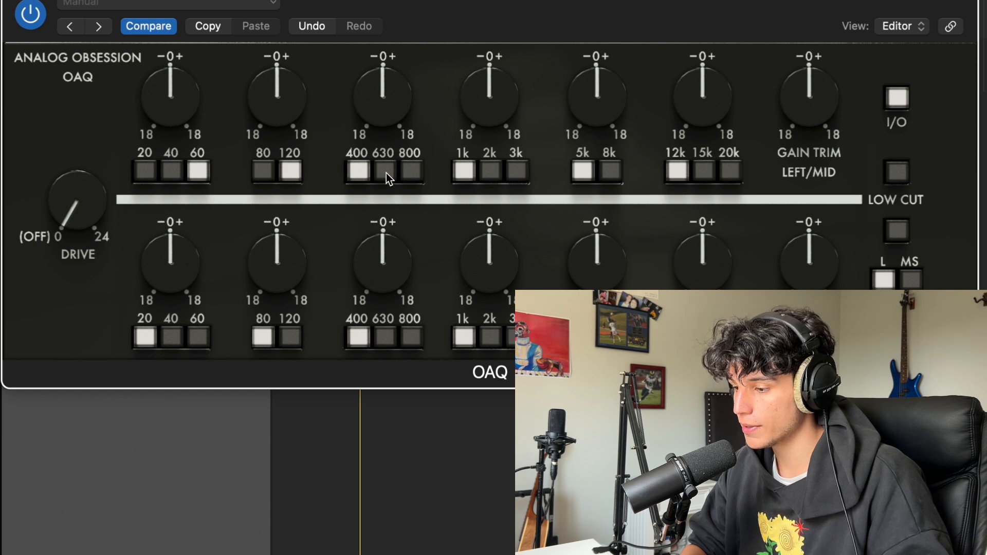
{"action": "left_click", "coordinate": [609, 172]}
{"action": "left_click", "coordinate": [584, 169]}
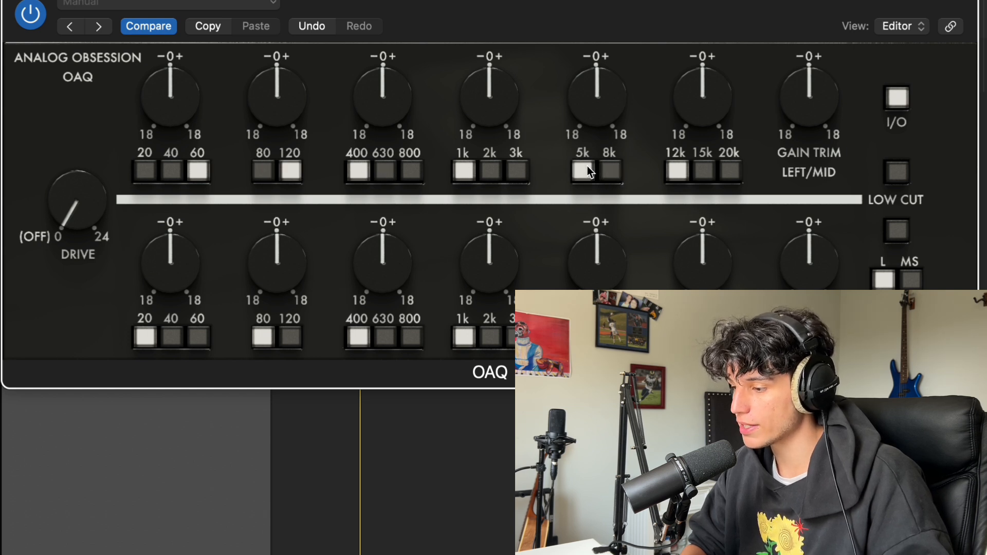
{"action": "left_click_drag", "start_coordinate": [607, 106], "coordinate": [607, 99]}
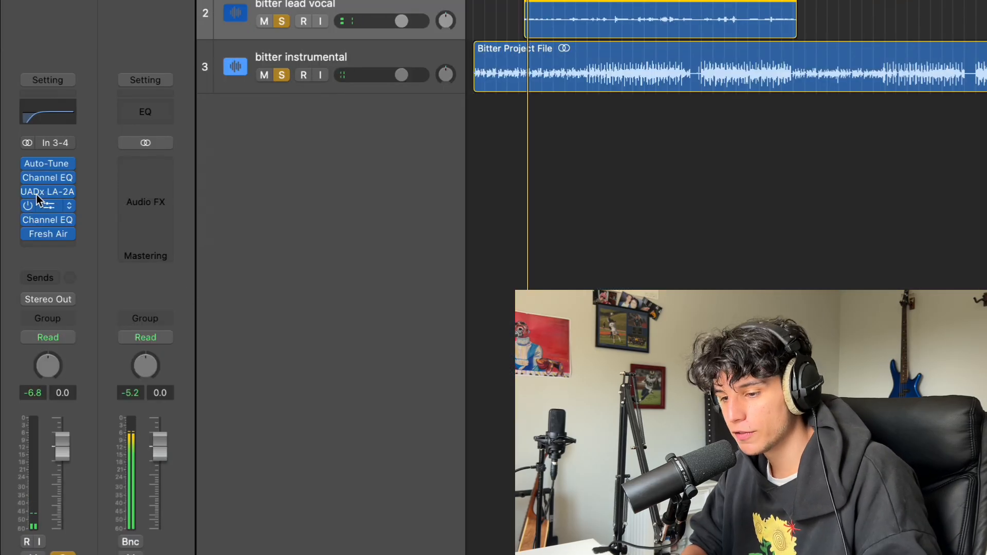
- Compare the lead vocal with all insert plug-ins bypassed and switched back on, and stop playback
{"action": "mouse_move", "coordinate": [29, 165]}
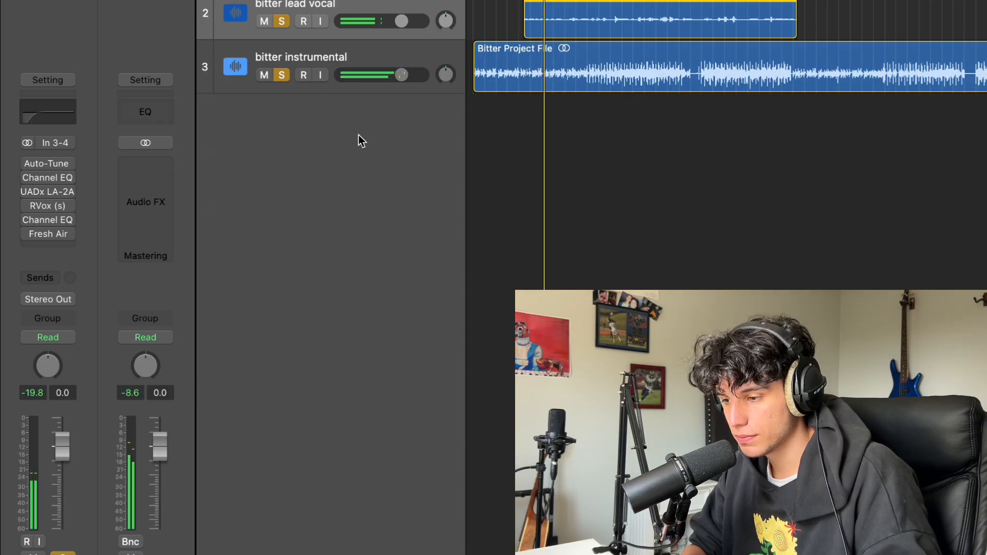
{"action": "left_click", "coordinate": [30, 162], "text": "alt"}
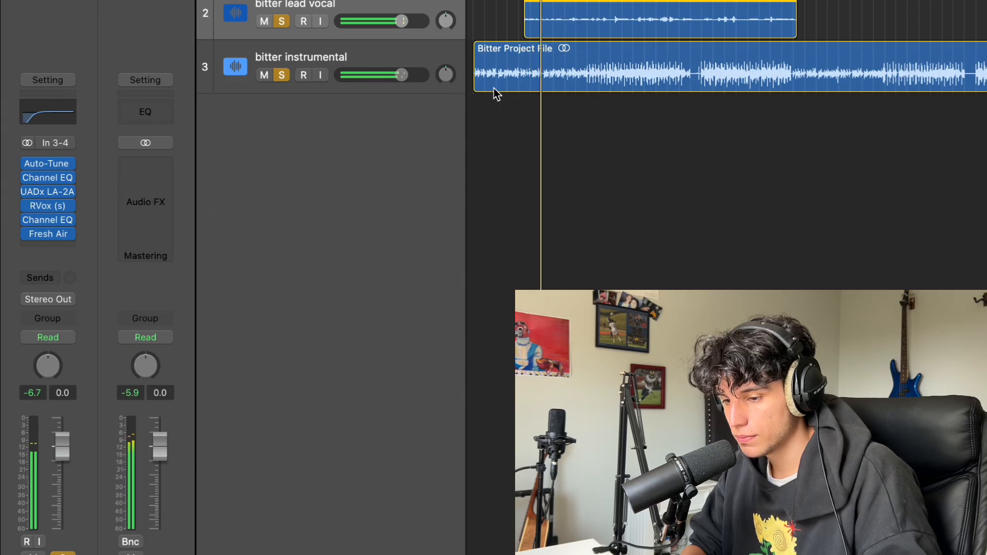
{"action": "key", "text": "space"}
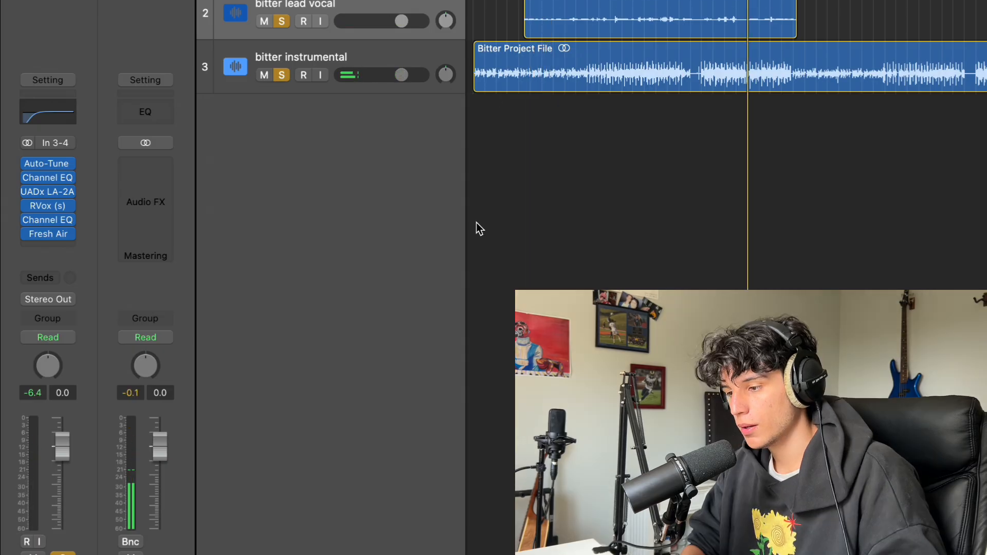